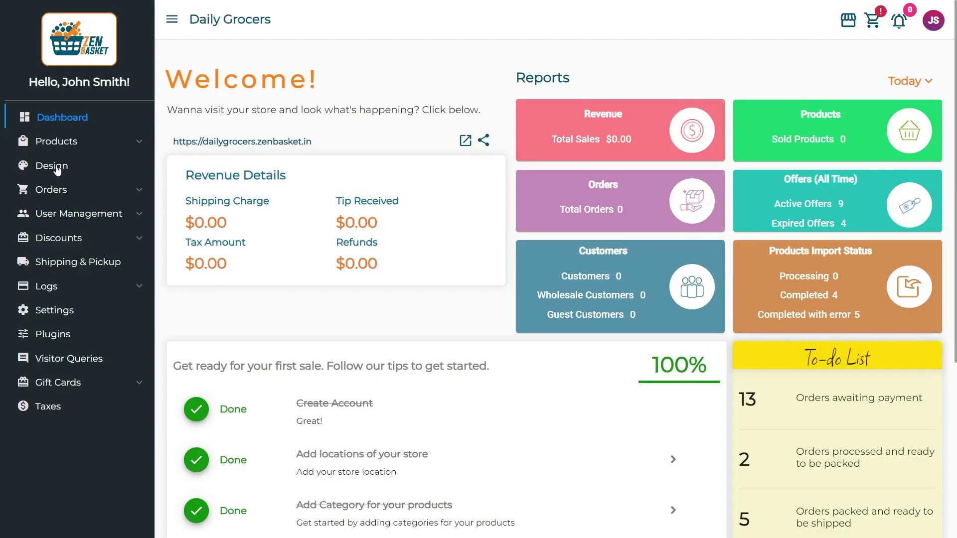
- Go to Logs > Import Export Logs in the sidebar to list the store's import logs
click(55, 288)
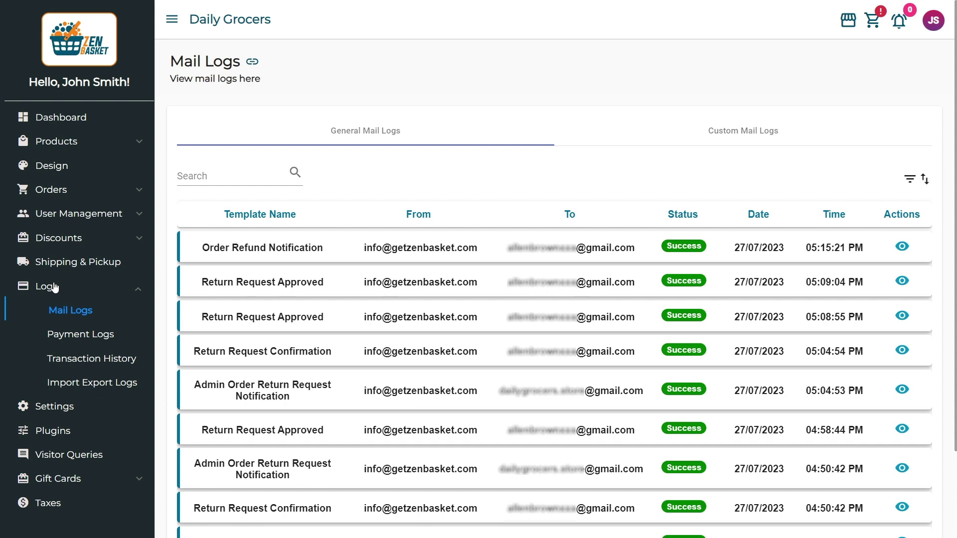
click(54, 385)
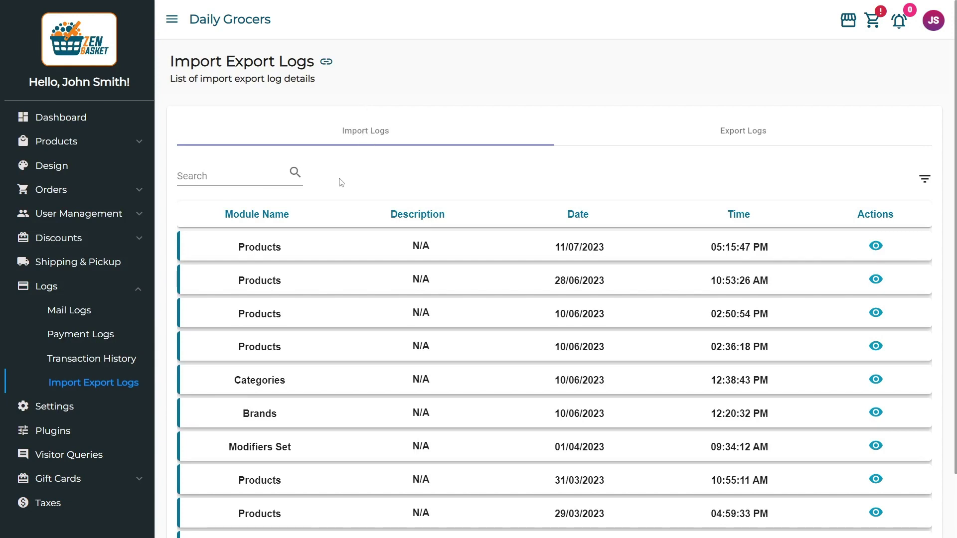
click(244, 178)
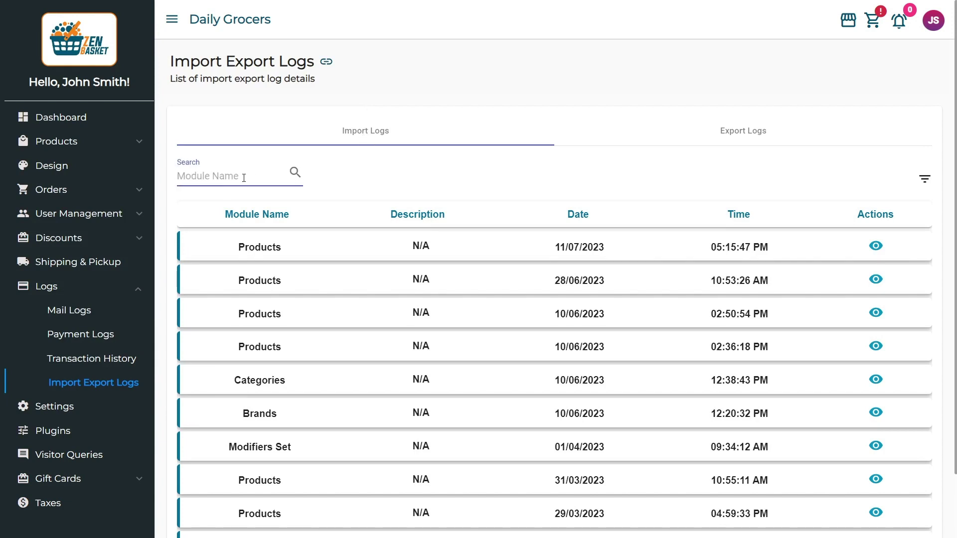
click(925, 179)
click(346, 175)
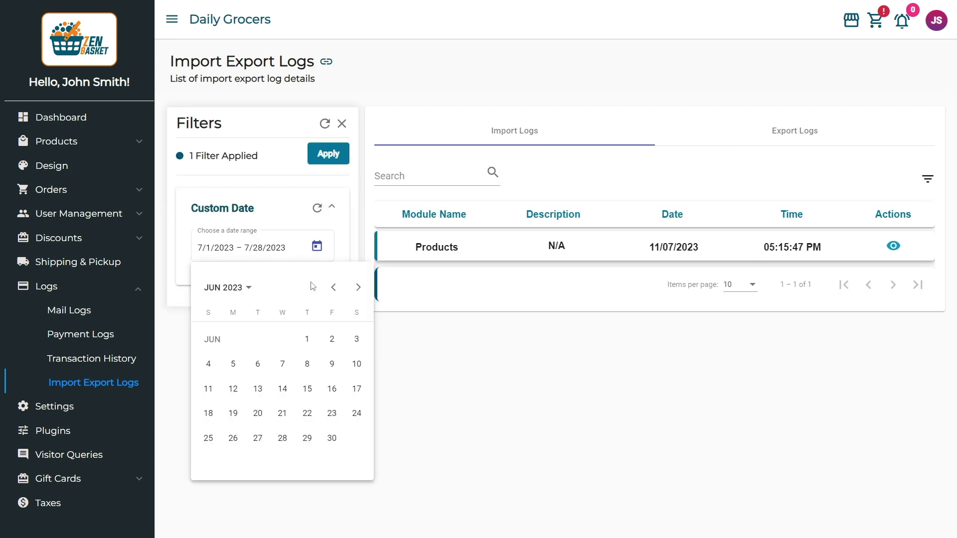
click(309, 339)
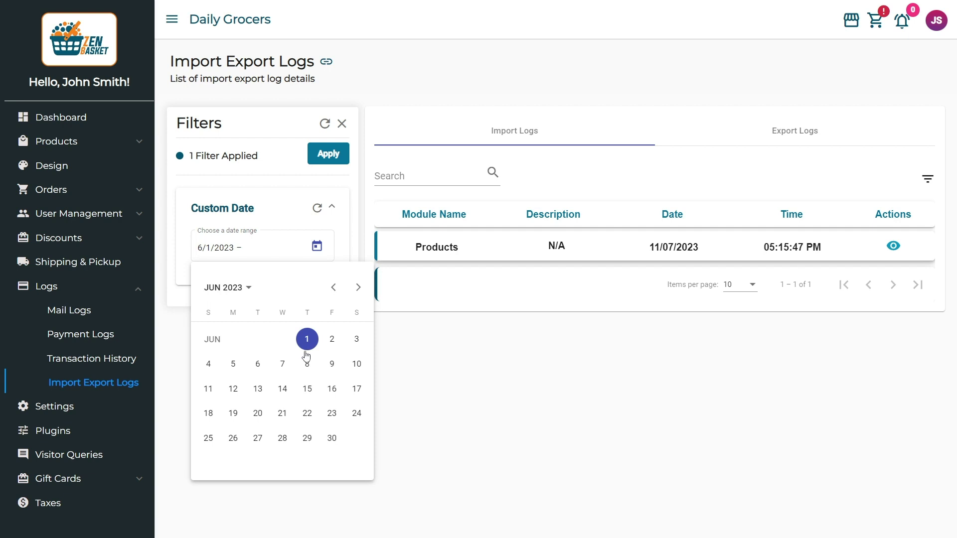
click(331, 439)
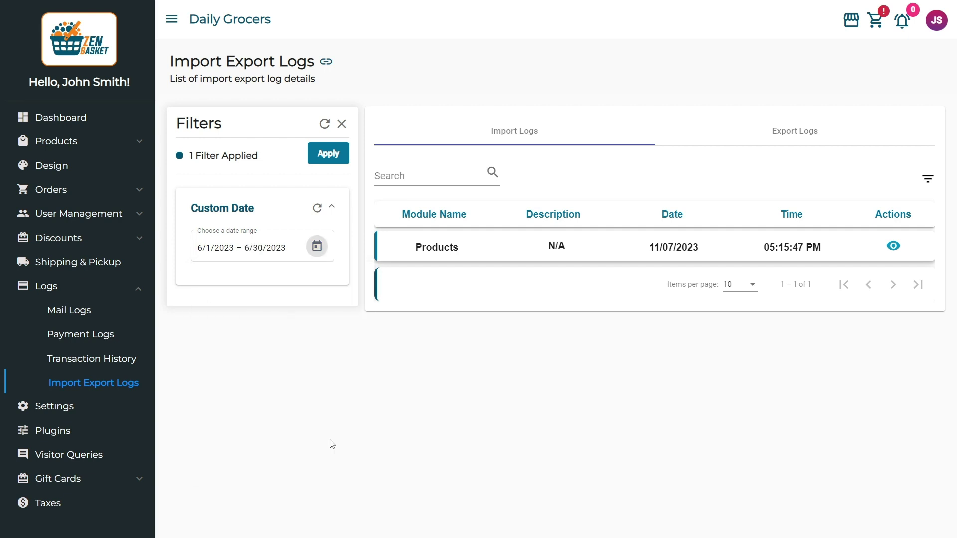
click(328, 158)
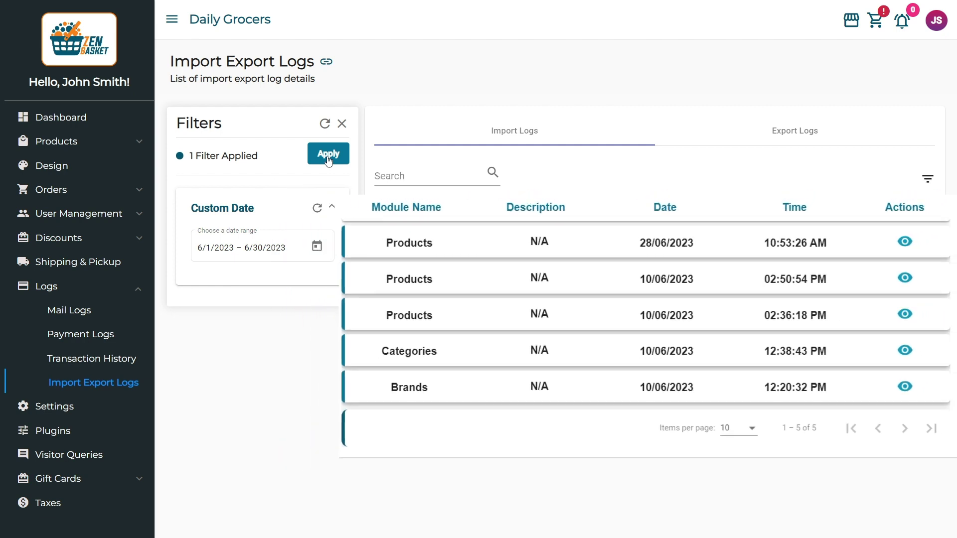
click(102, 388)
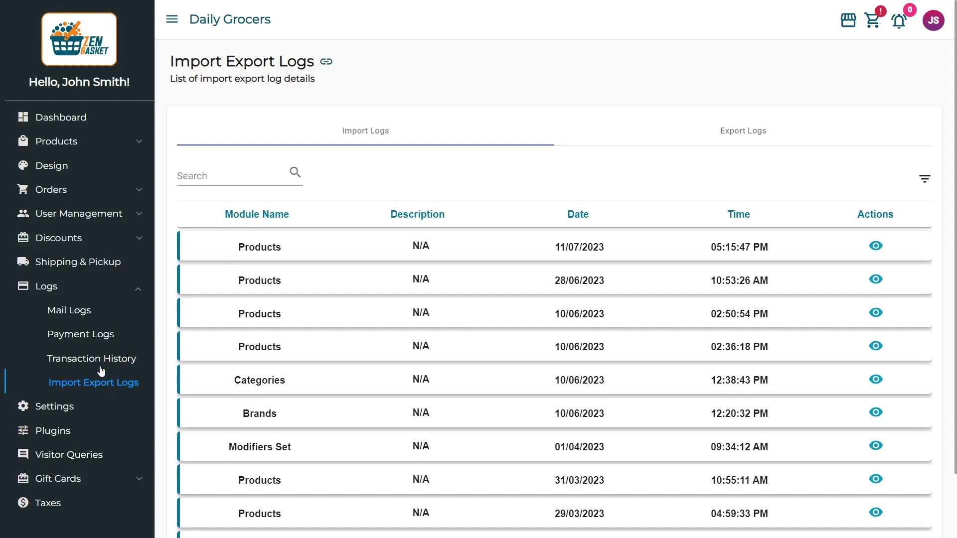
- Start a Brands import and check the brand sample template's format
click(101, 148)
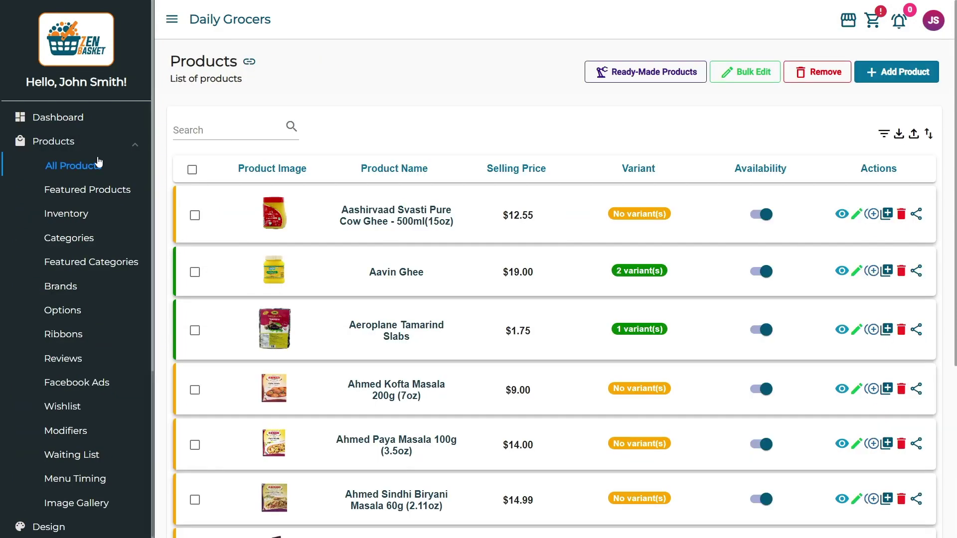
click(99, 296)
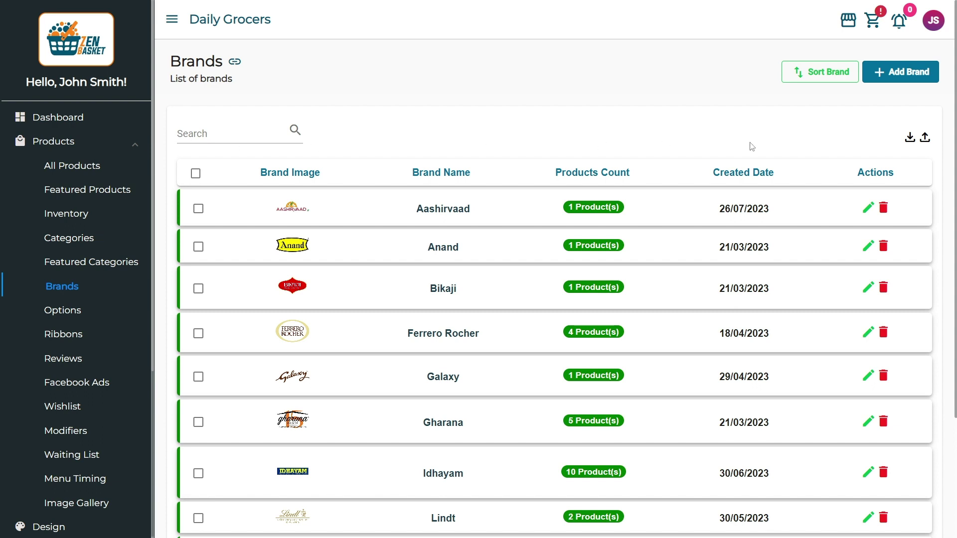
click(926, 138)
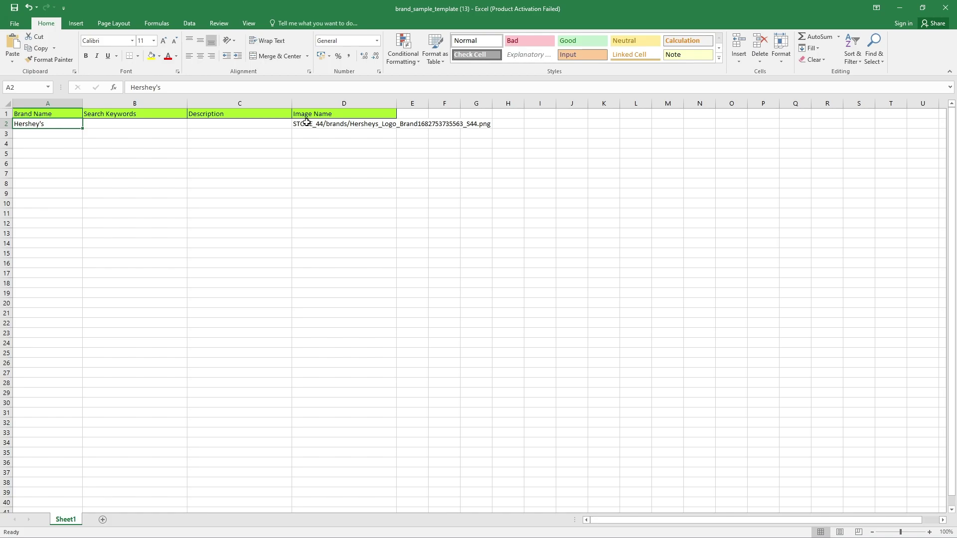
click(303, 123)
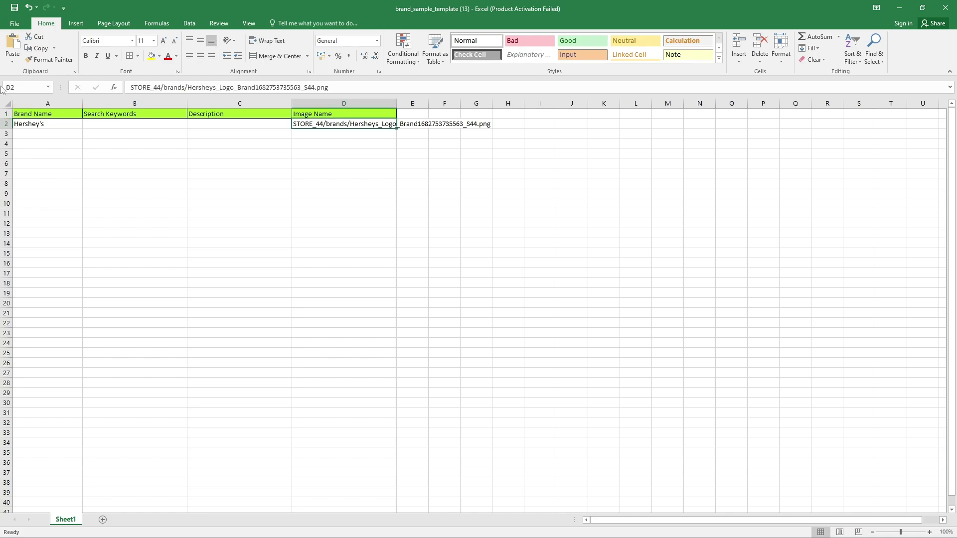
click(12, 22)
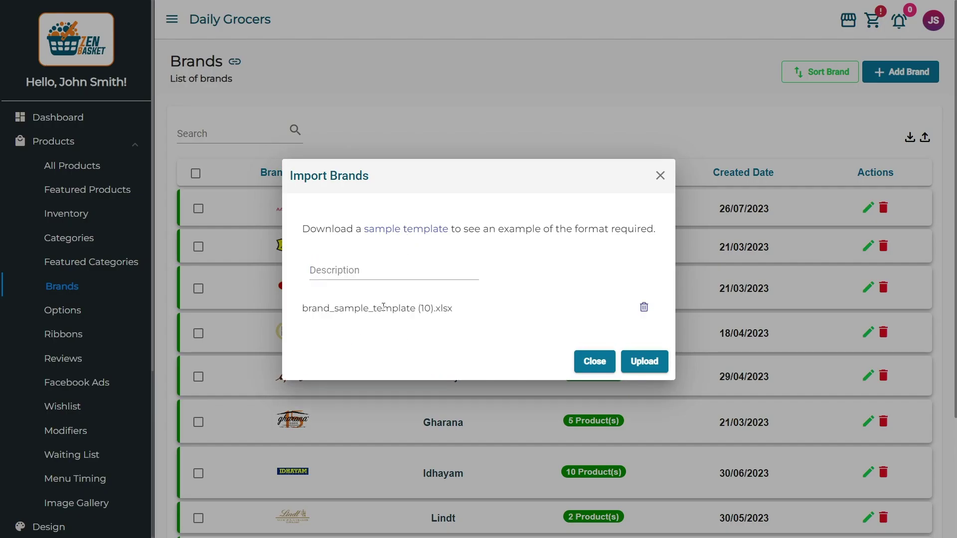
- Upload the brand file with description 'Attempting brand import', adding Hershey's to Brands
click(384, 270)
text(Attempting brand import)
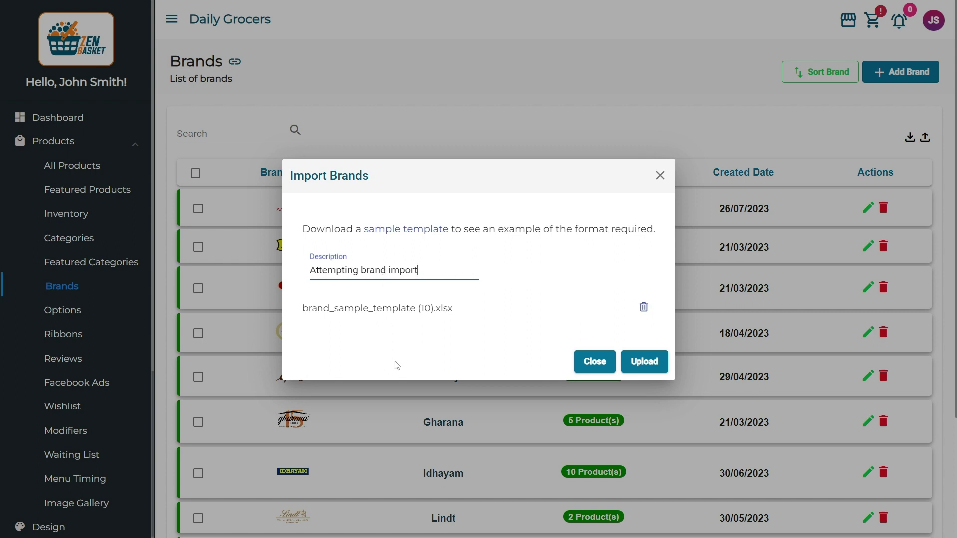
click(634, 370)
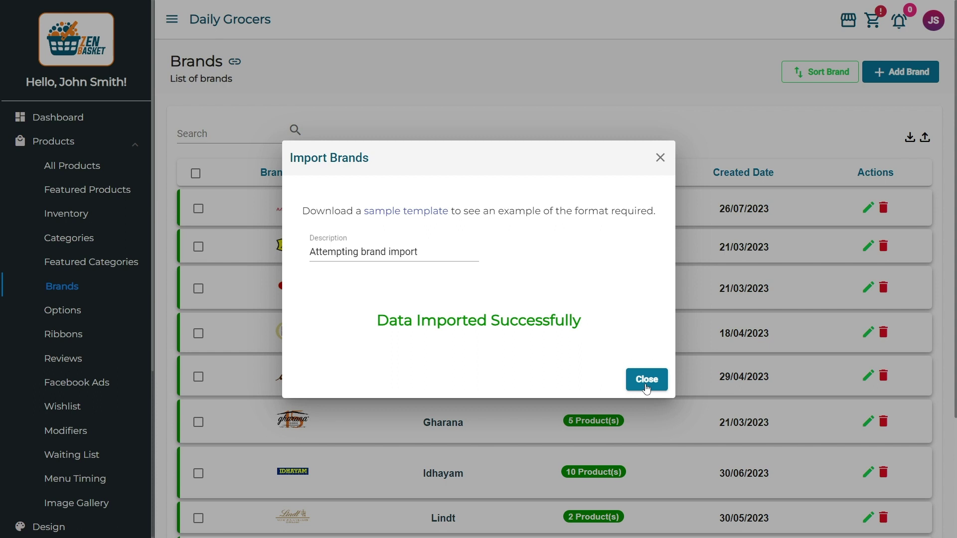
click(646, 387)
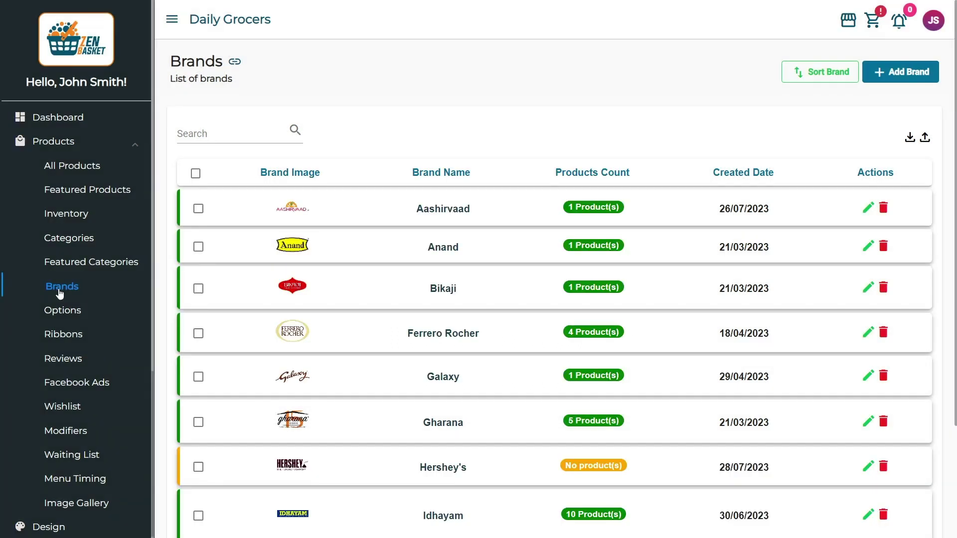
- Check that the newest Brands import log (28/07/2023) shows 'No error logs found'
scroll(59, 294, down, 4)
scroll(60, 294, down, 1)
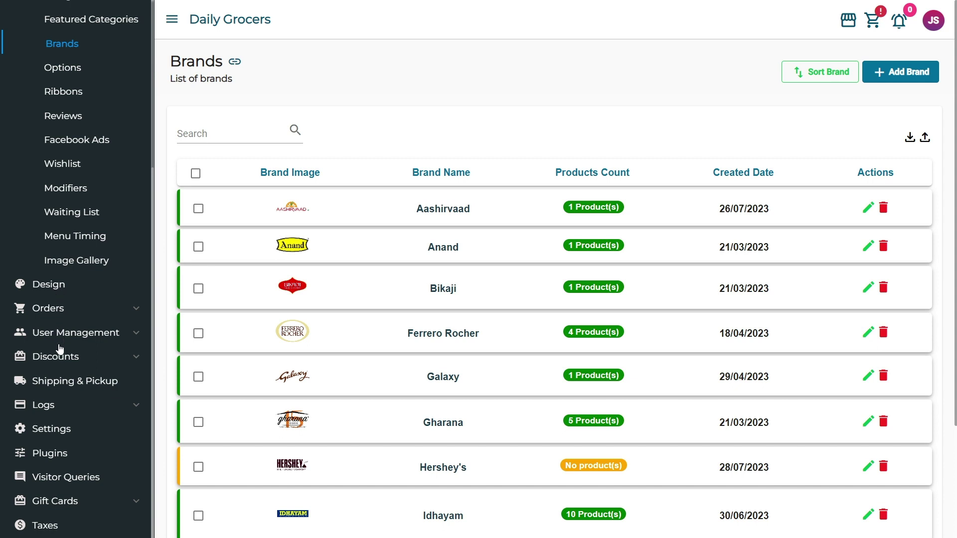
click(56, 401)
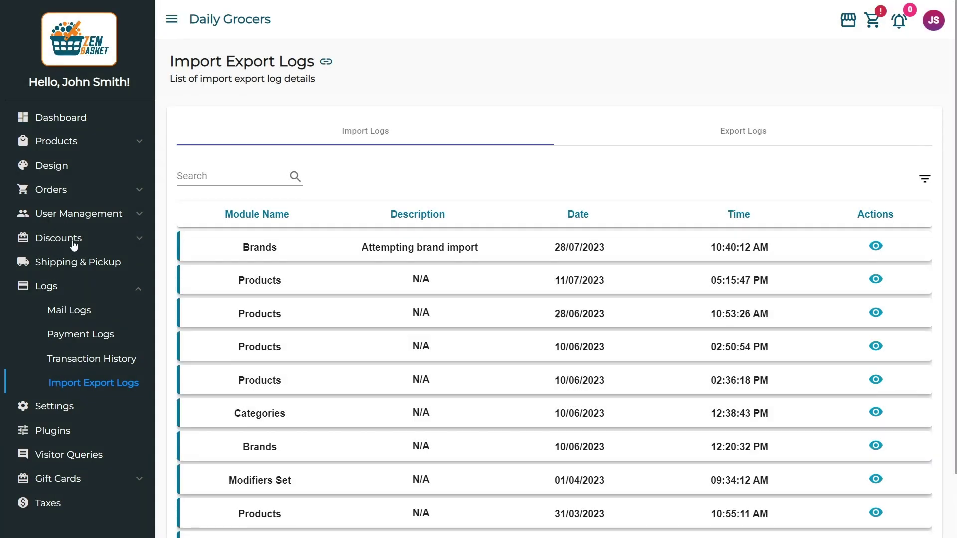
click(876, 246)
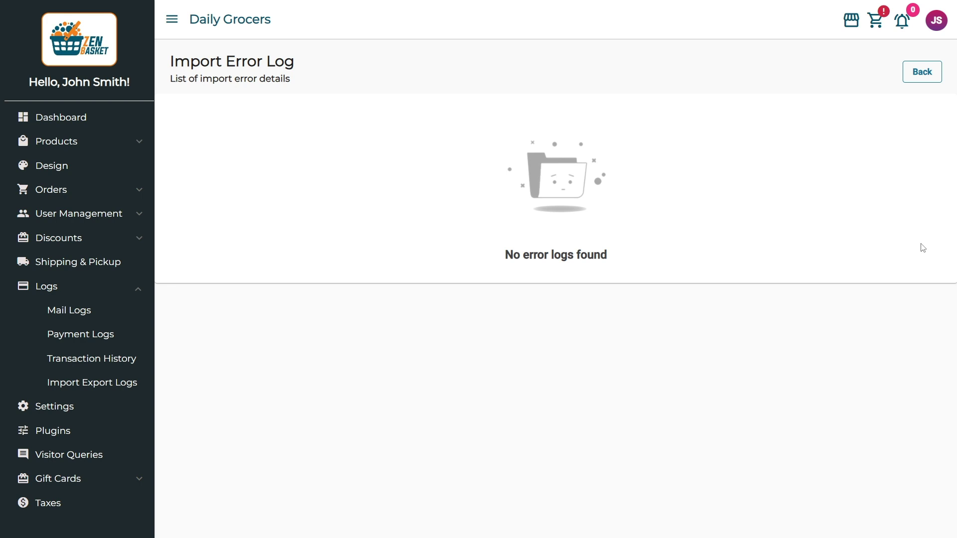
- Filter Export Logs to the custom date range 6/1/2023 – 6/29/2023
click(923, 74)
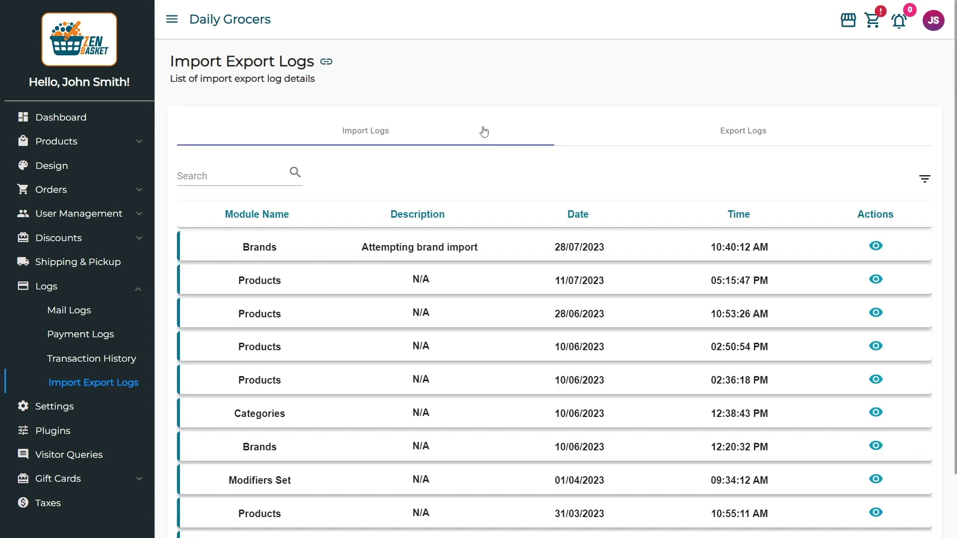
click(758, 134)
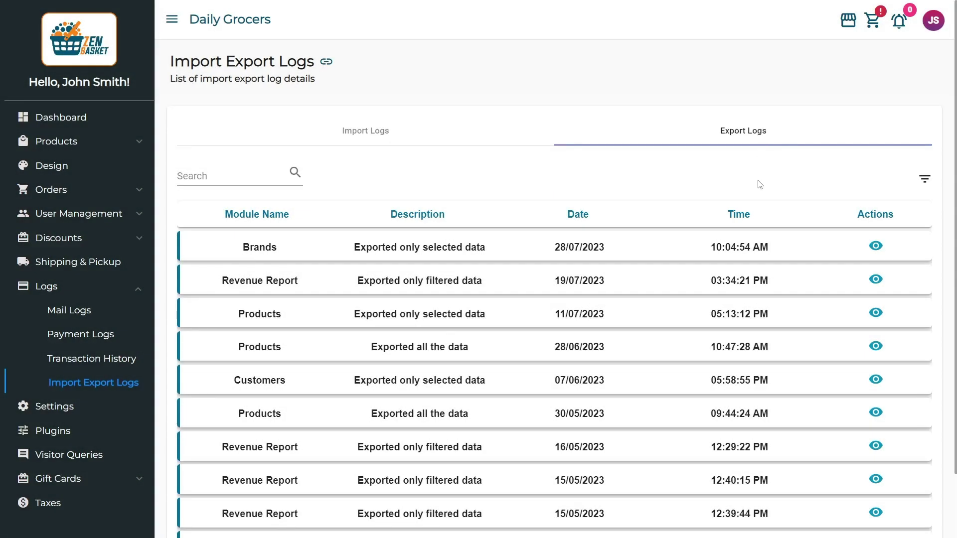
click(928, 188)
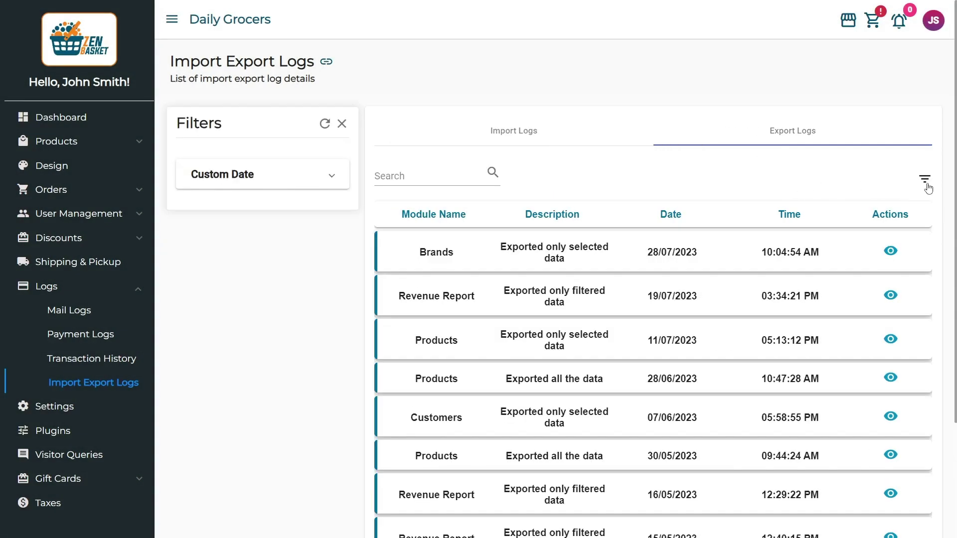
click(311, 175)
click(313, 216)
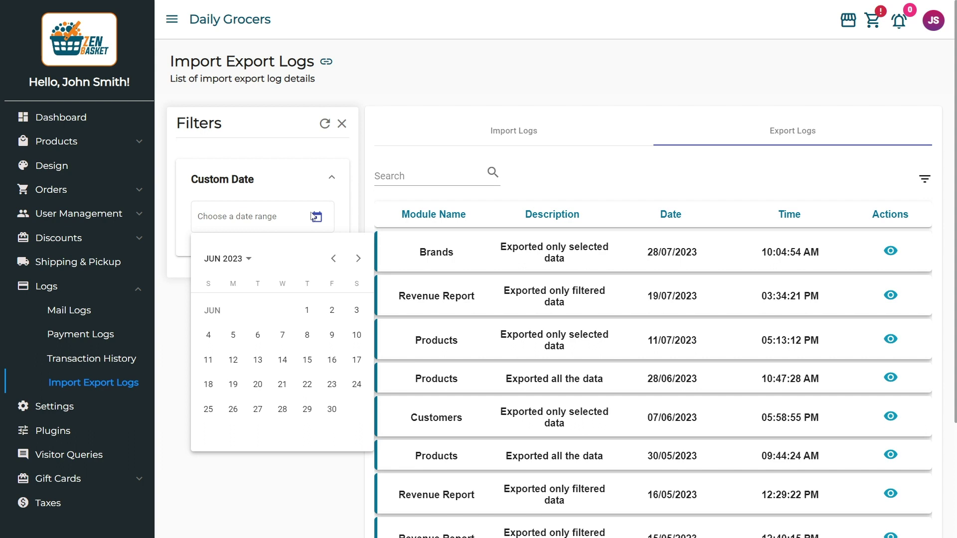
click(308, 311)
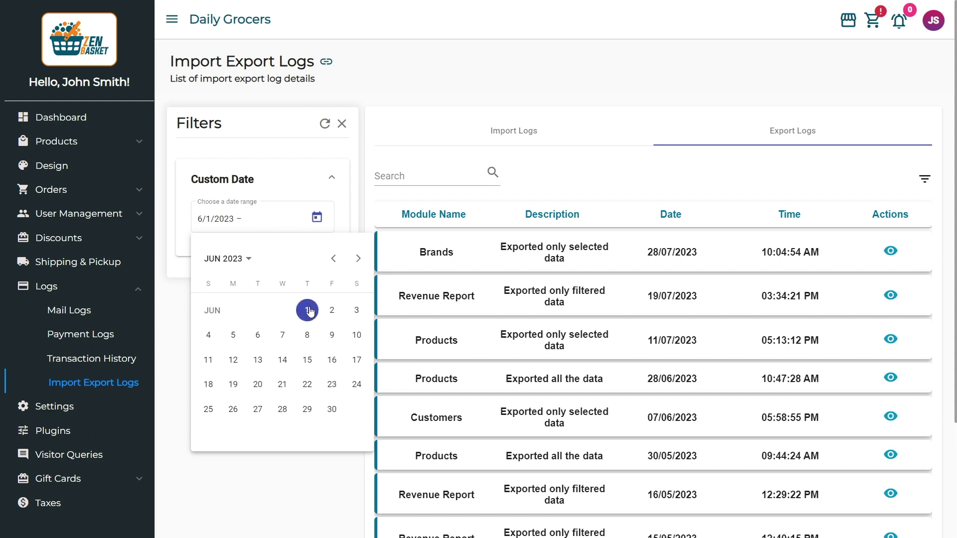
click(307, 409)
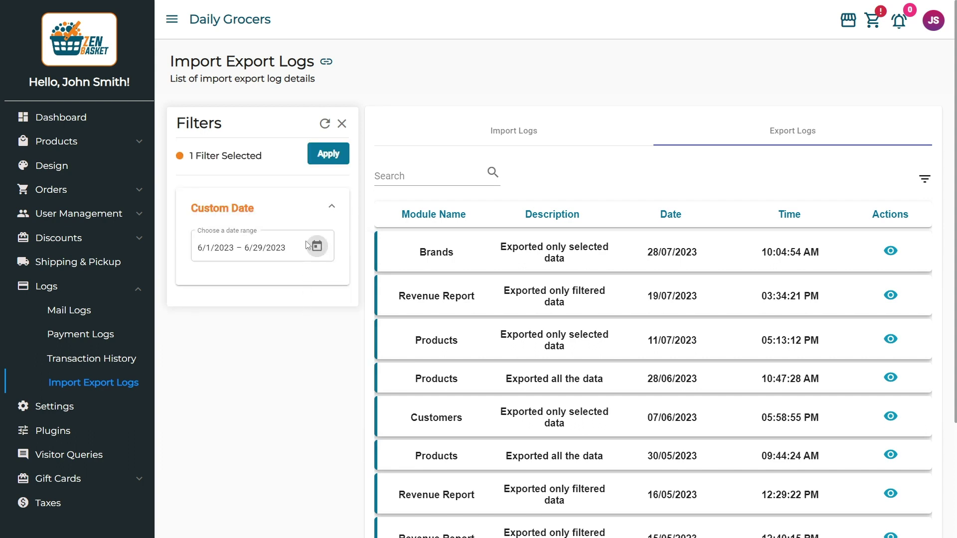
click(311, 162)
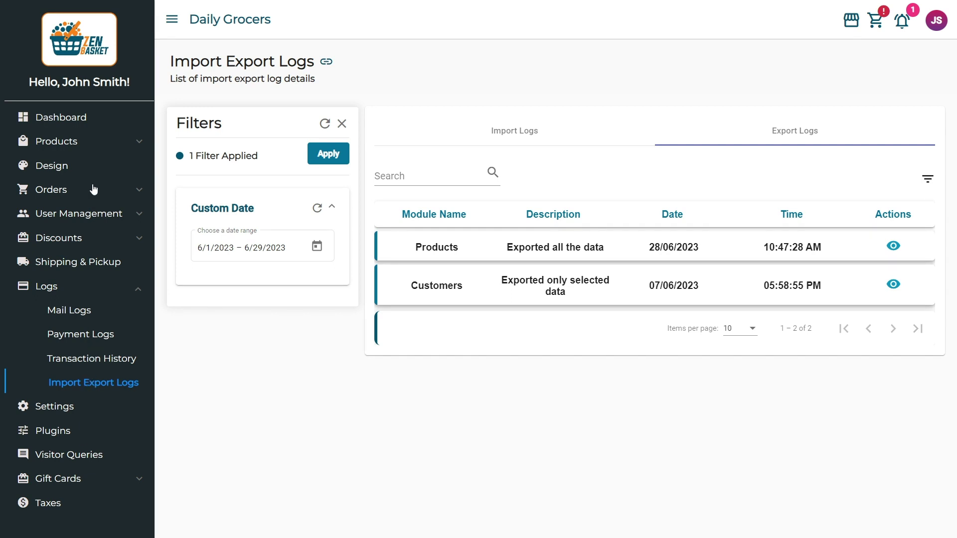
- Export only the current page of All Products to the export_Products spreadsheet
click(93, 142)
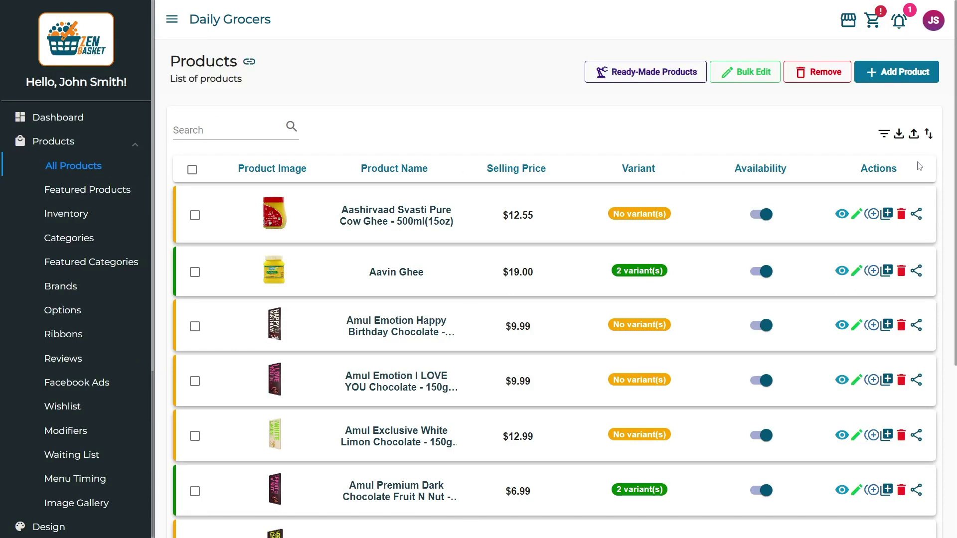
click(918, 139)
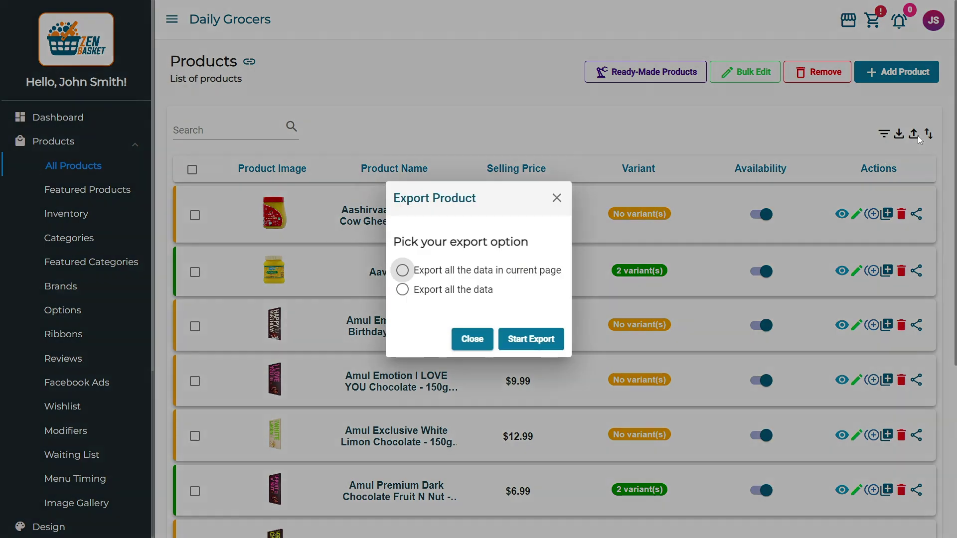
click(402, 271)
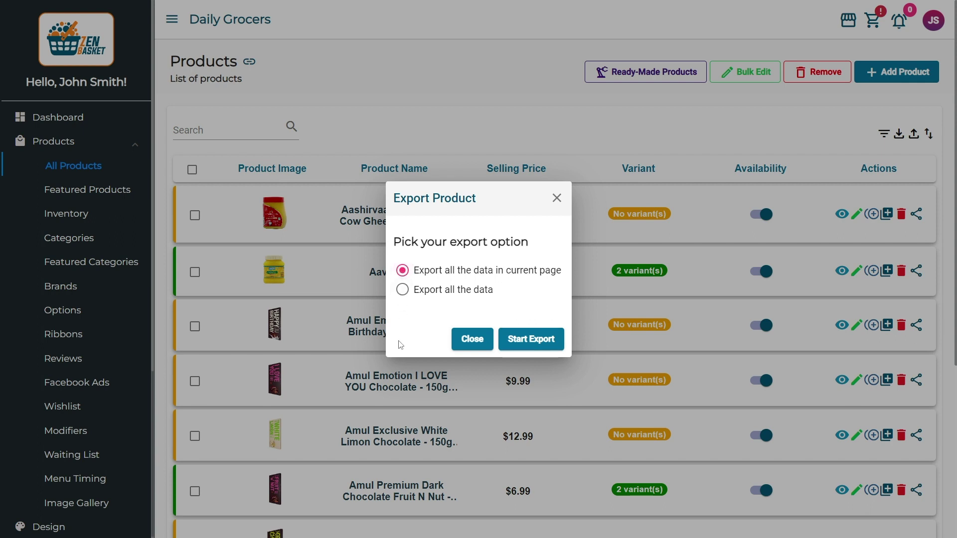
click(530, 341)
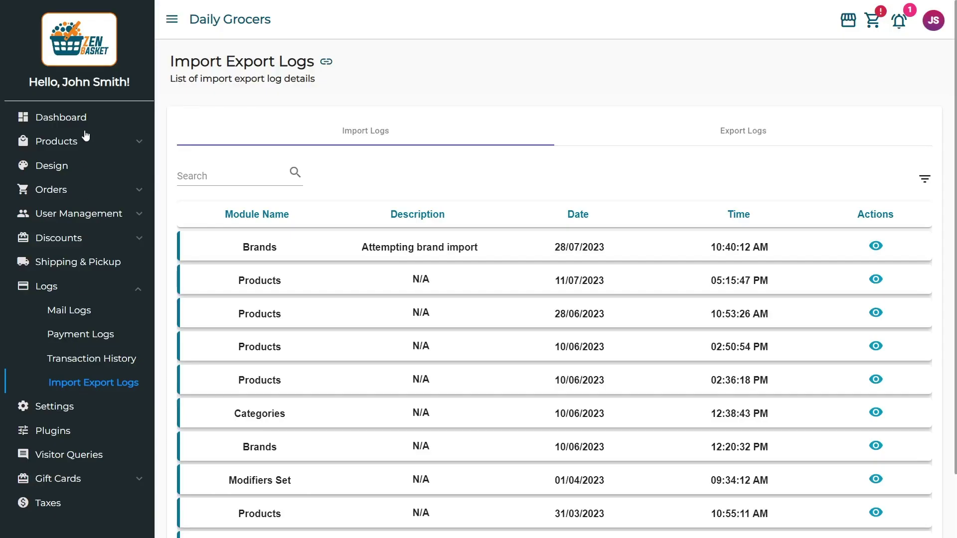
- Check that the 28/07/2023 Products export has no error logs, then return to the logs list
click(734, 132)
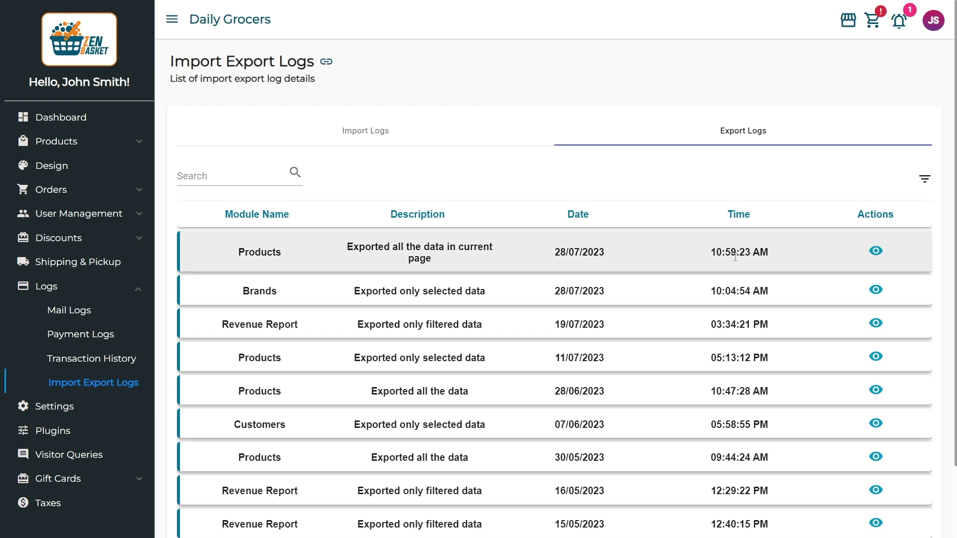
click(877, 251)
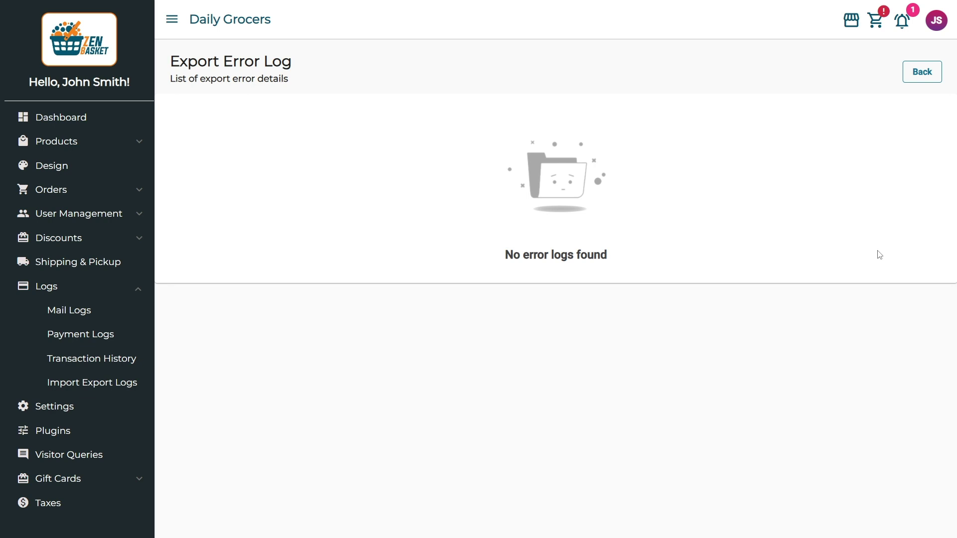
key(alt+Left)
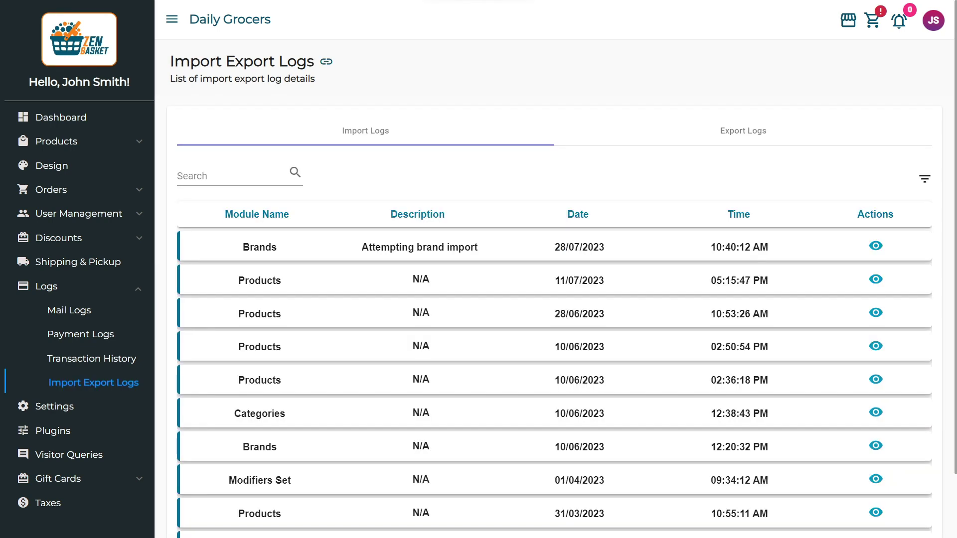